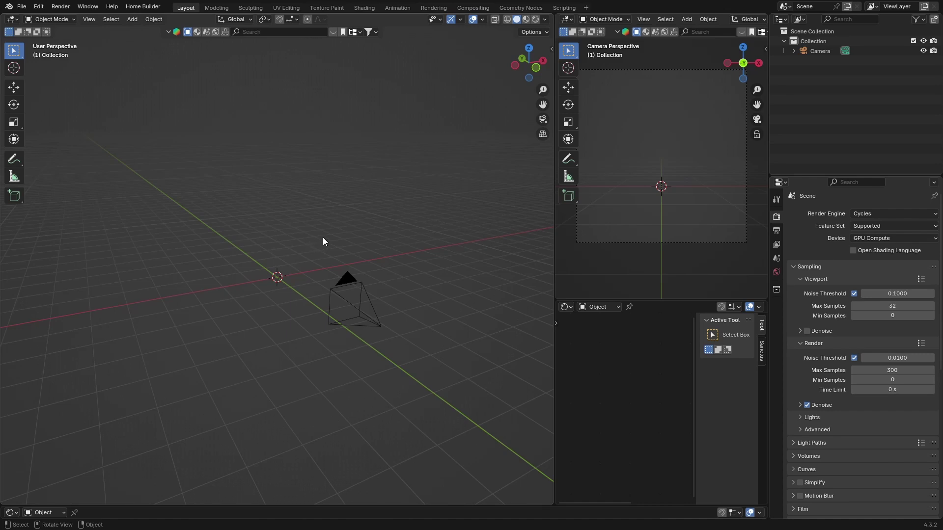
# Step: Add an icosphere at the origin and raise its subdivisions to 5
pyautogui.press('shift')
pyautogui.hotkey('shift', 'a')
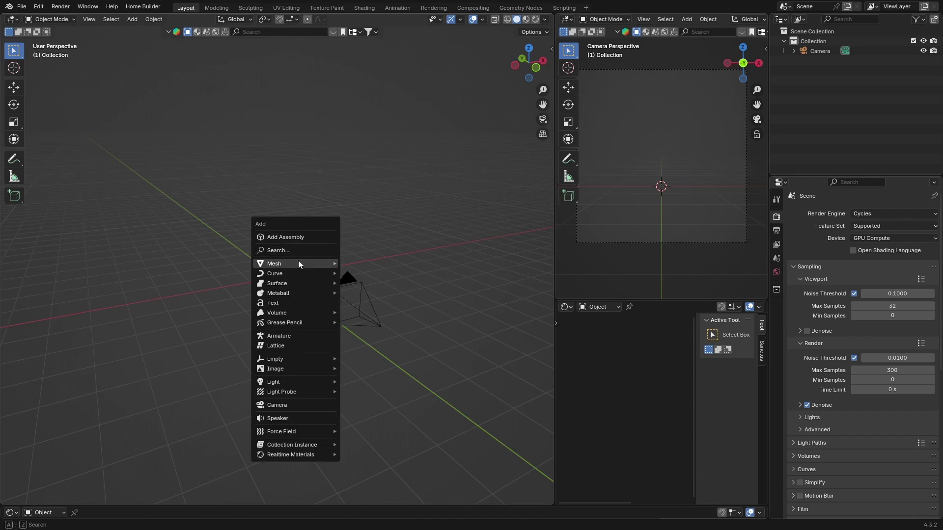
pyautogui.moveTo(297, 260)
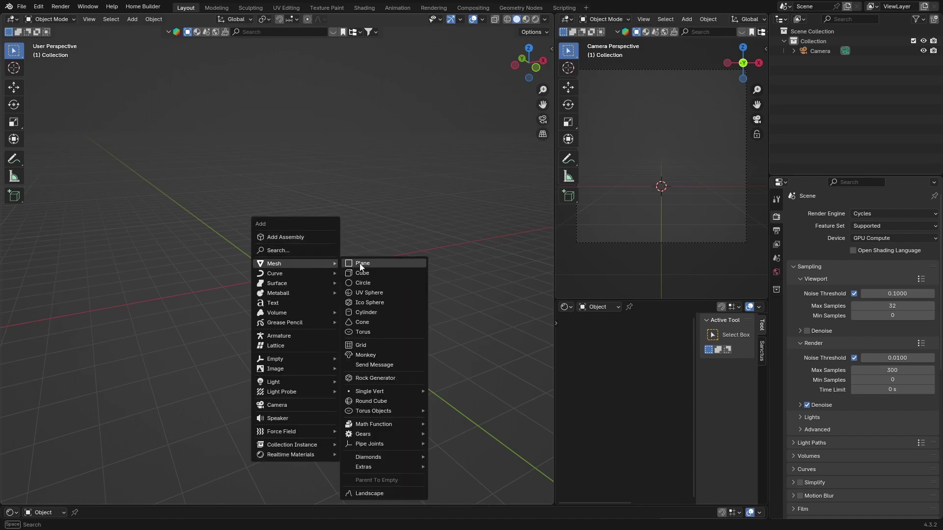
pyautogui.click(346, 302)
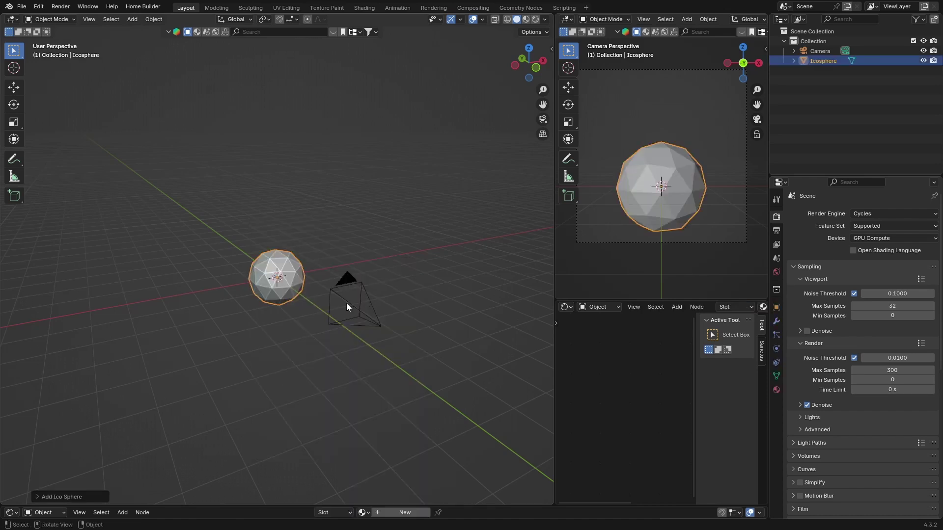
pyautogui.click(40, 496)
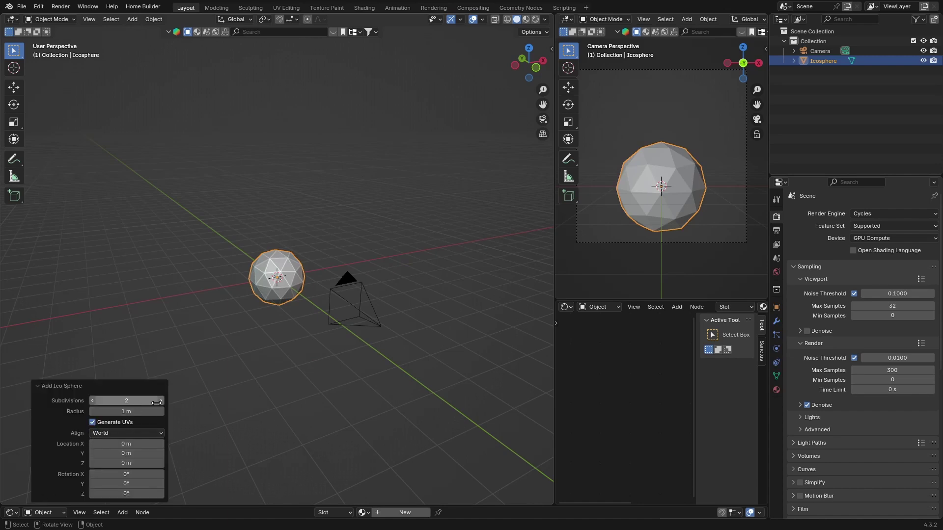
pyautogui.moveTo(156, 403); pyautogui.dragTo(176, 402)
# Step: Apply Shade Smooth to the icosphere
pyautogui.scroll(3, 224, 288)
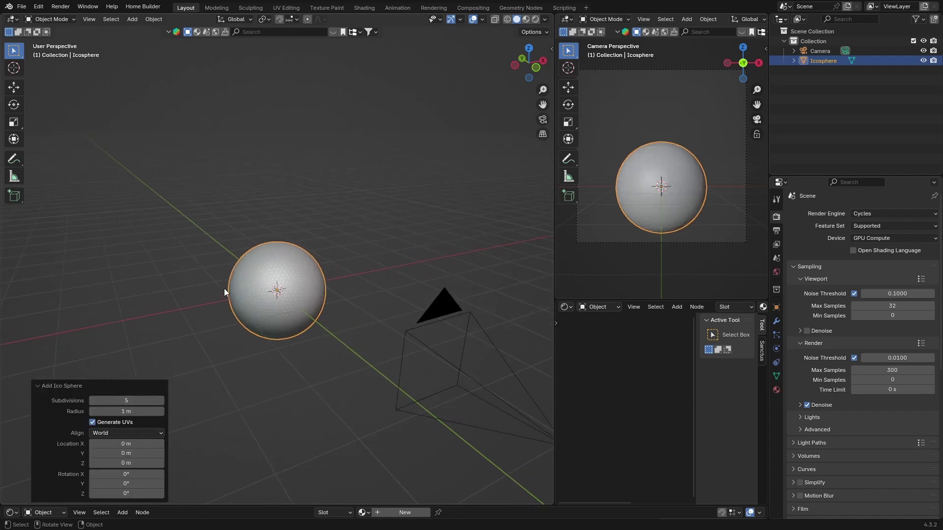
pyautogui.scroll(2, 224, 288)
pyautogui.rightClick(247, 280)
pyautogui.click(247, 280)
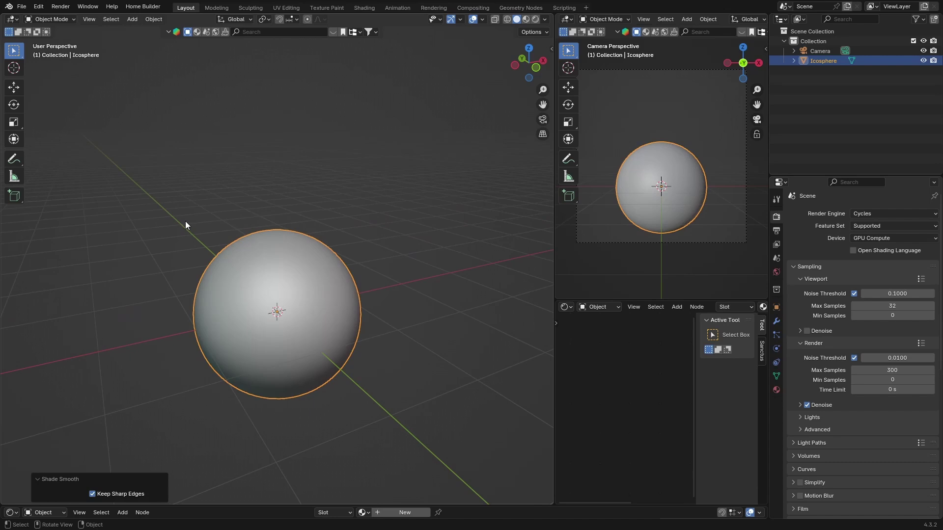
# Step: In the Shading workspace, render the icosphere against a leafy forest HDRI backdrop
pyautogui.click(363, 8)
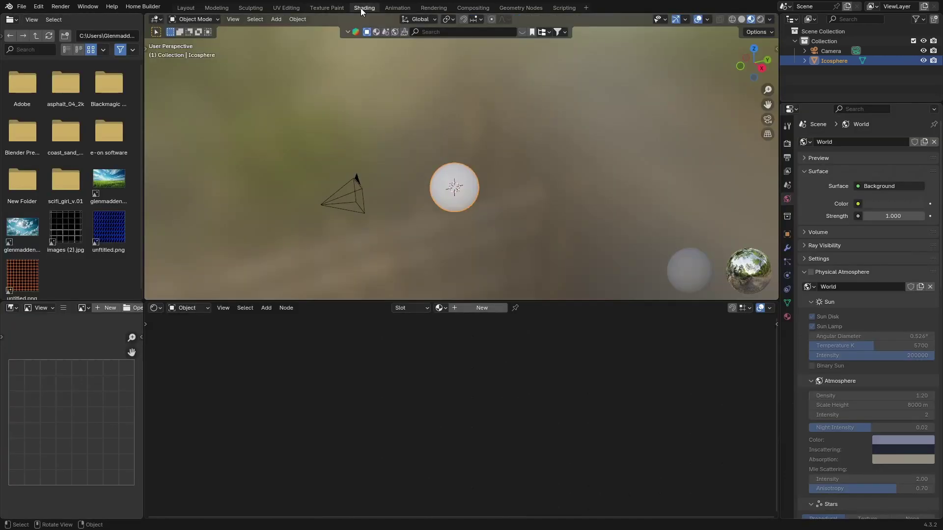
pyautogui.click(747, 19)
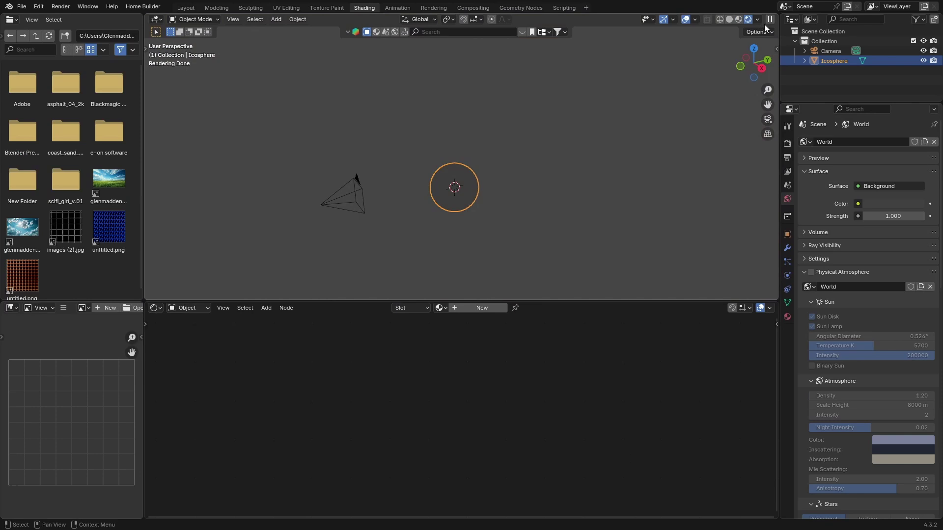
pyautogui.click(758, 20)
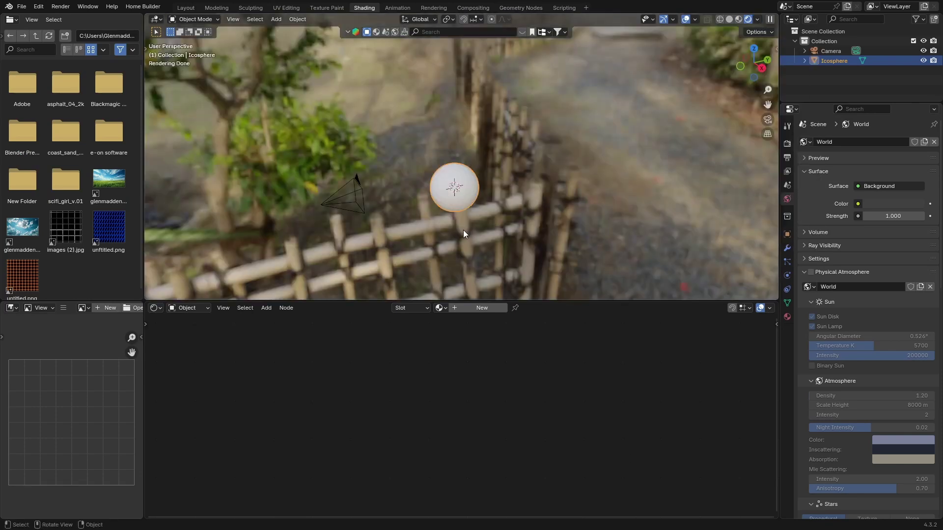
pyautogui.scroll(4, 464, 230)
pyautogui.moveTo(461, 234)
pyautogui.mouseDown(button='middle')
pyautogui.moveTo(473, 169)
pyautogui.moveTo(461, 250)
pyautogui.mouseUp(button='middle')
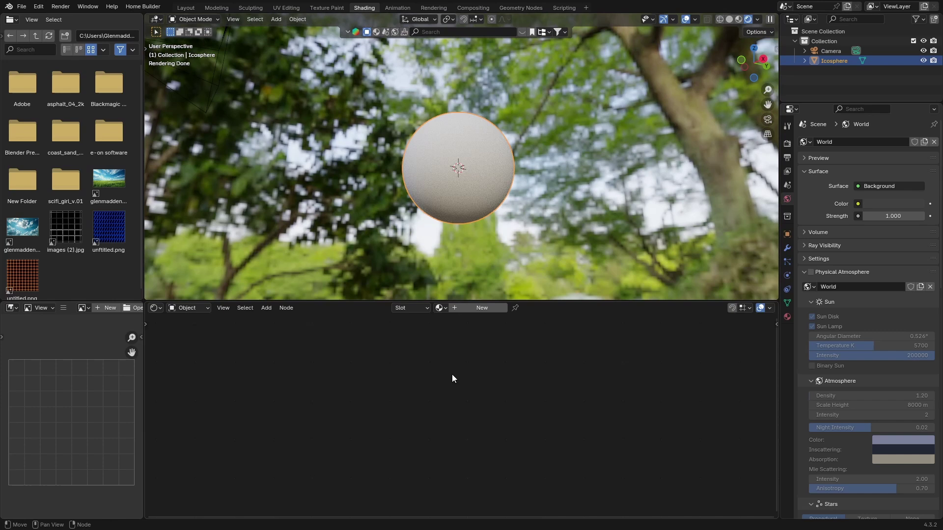
# Step: Create a new material and link an Image Texture node's Color into Principled BSDF Base Color
pyautogui.click(475, 309)
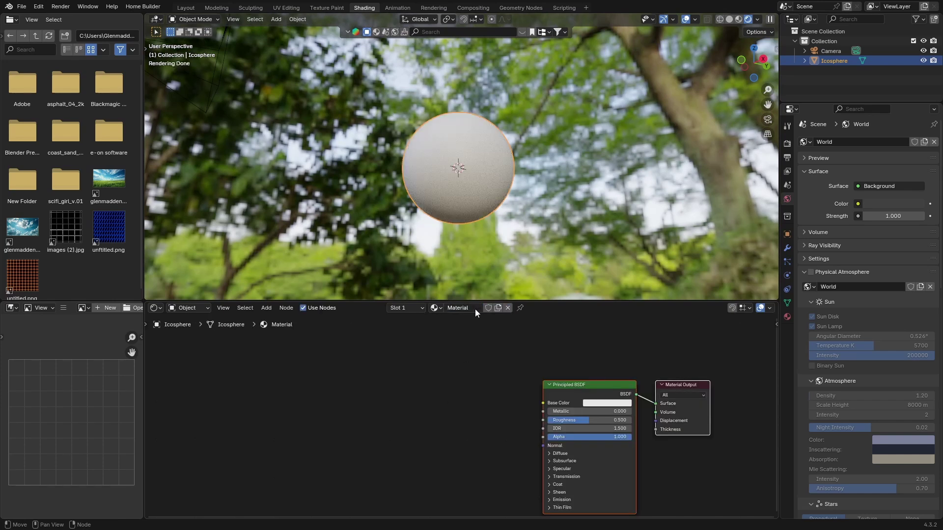
pyautogui.moveTo(487, 381); pyautogui.dragTo(464, 357, button='middle')
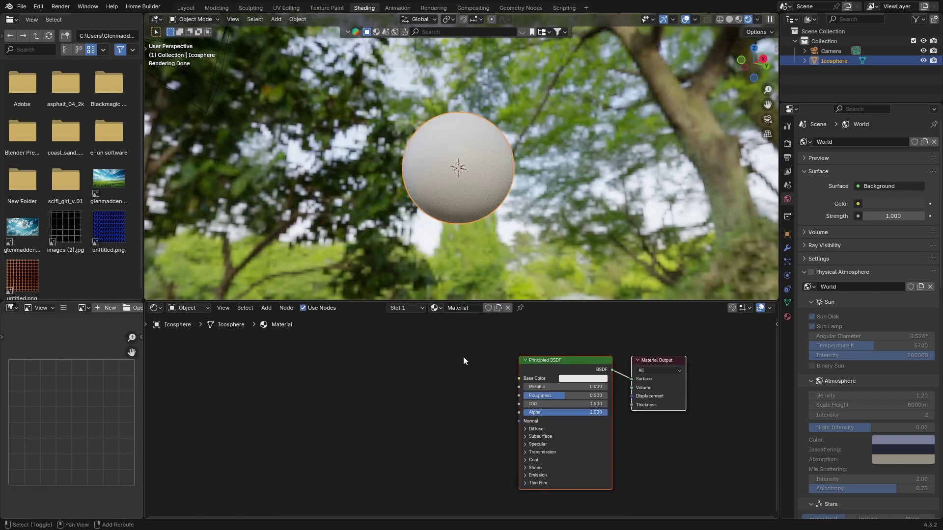
pyautogui.hotkey('shift', 'a')
pyautogui.click(446, 357)
pyautogui.write('im')
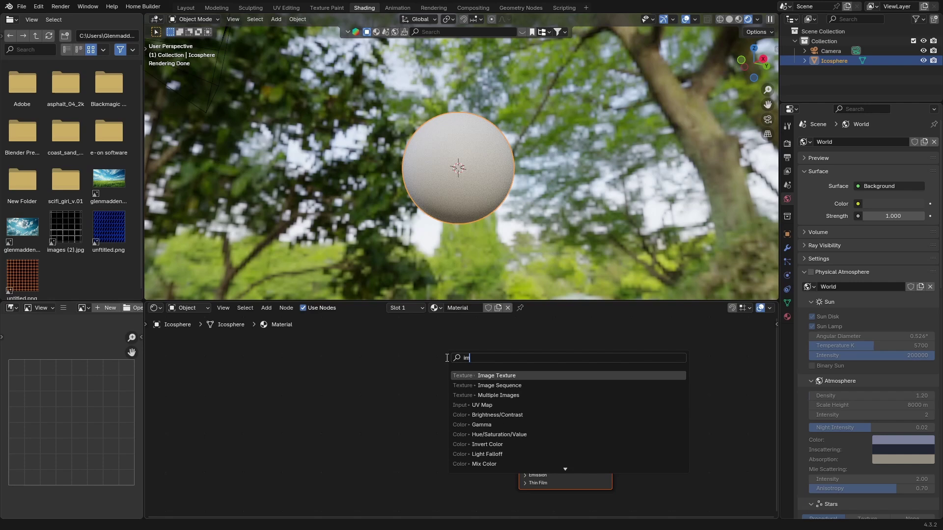
pyautogui.press('Return')
pyautogui.click(360, 359)
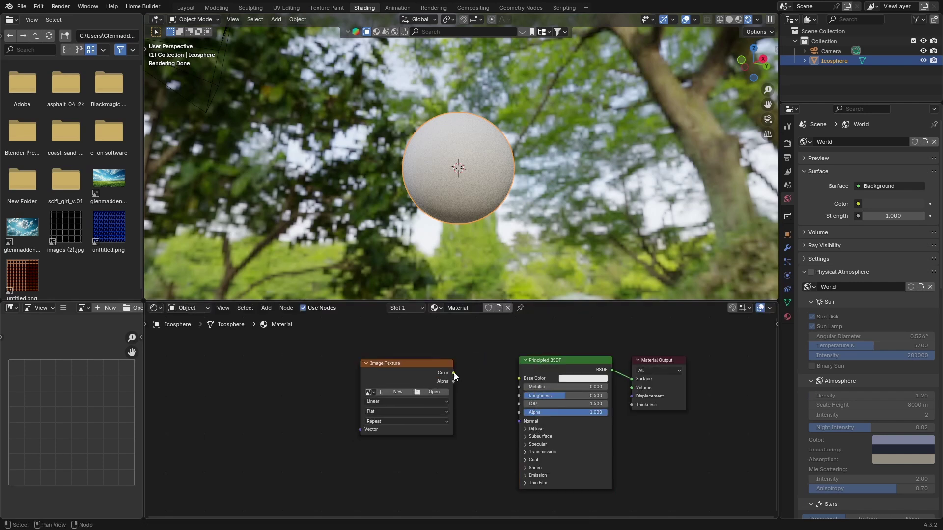
pyautogui.moveTo(453, 372); pyautogui.dragTo(518, 378)
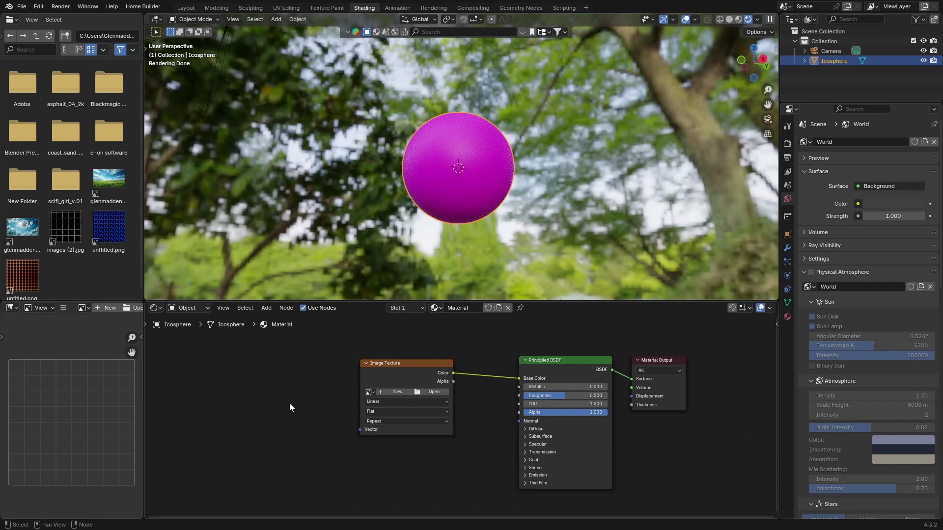
# Step: Load the green grass image from the Desktop into the Image Texture node
pyautogui.click(428, 390)
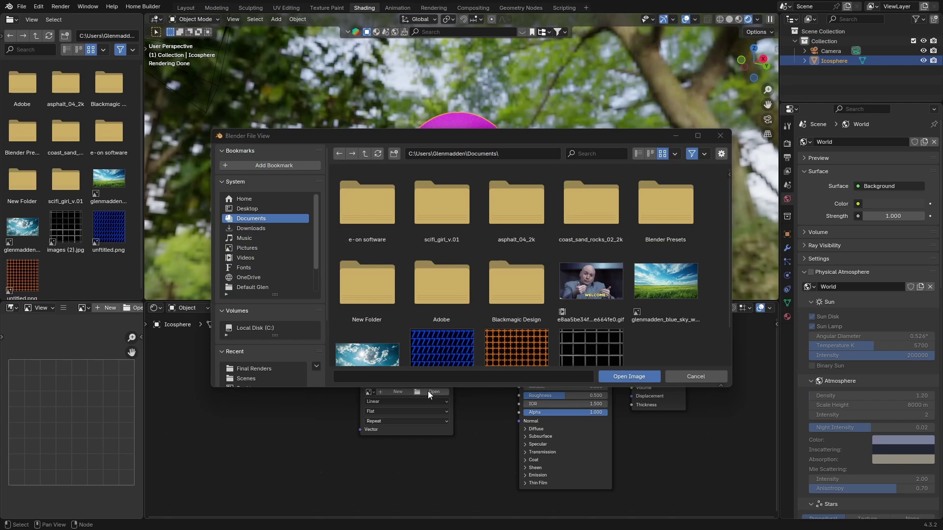
pyautogui.click(247, 208)
pyautogui.scroll(-4, 368, 258)
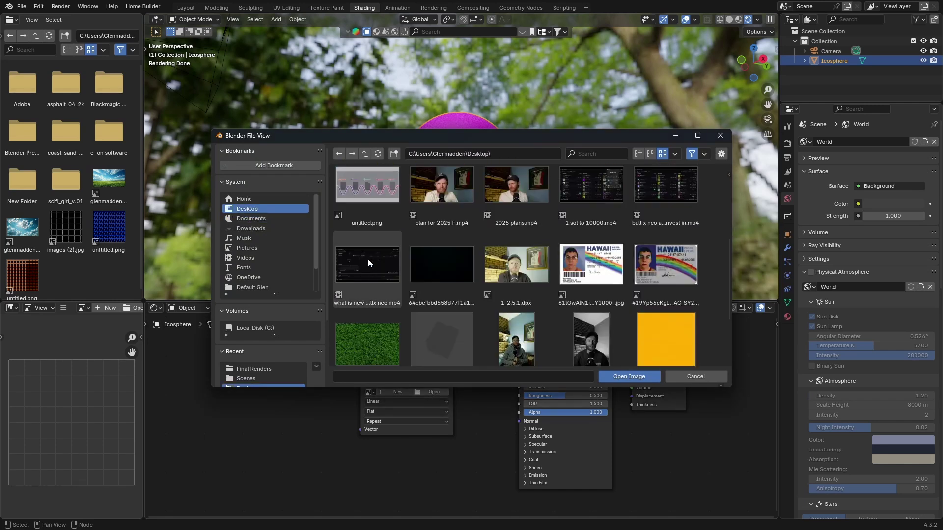
pyautogui.scroll(-1, 368, 258)
pyautogui.doubleClick(362, 303)
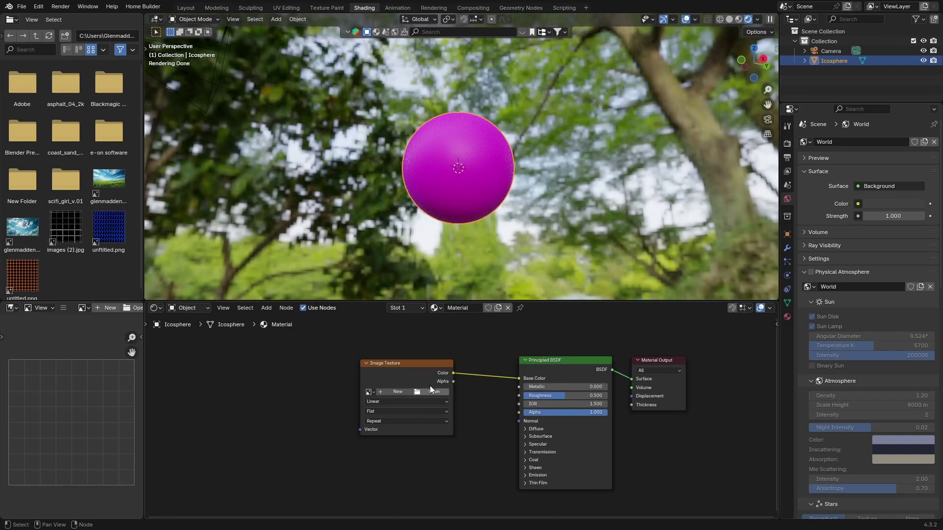
pyautogui.moveTo(441, 211)
pyautogui.mouseDown(button='middle')
pyautogui.moveTo(373, 222)
pyautogui.moveTo(407, 248)
pyautogui.moveTo(435, 208)
pyautogui.mouseUp(button='middle')
pyautogui.scroll(5, 435, 203)
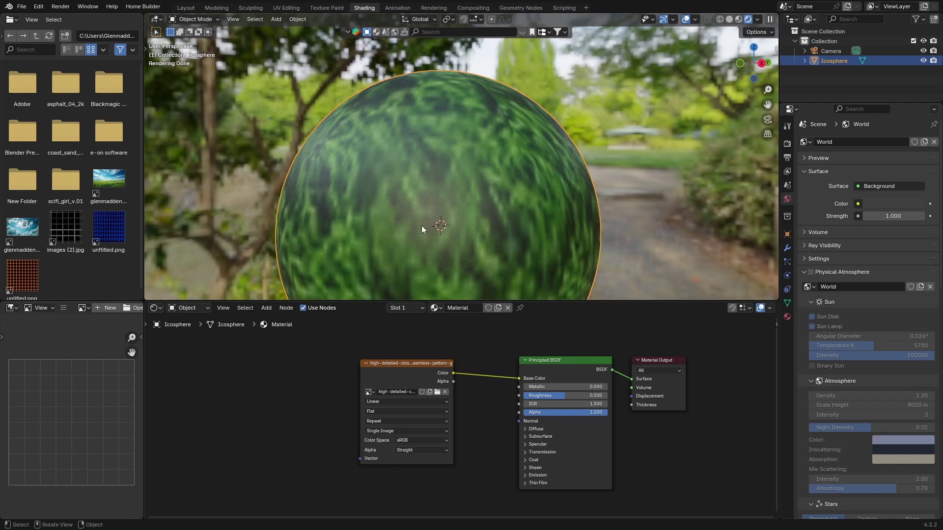
# Step: Return to the Layout workspace and view the grass-textured sphere in Rendered shading
pyautogui.click(185, 9)
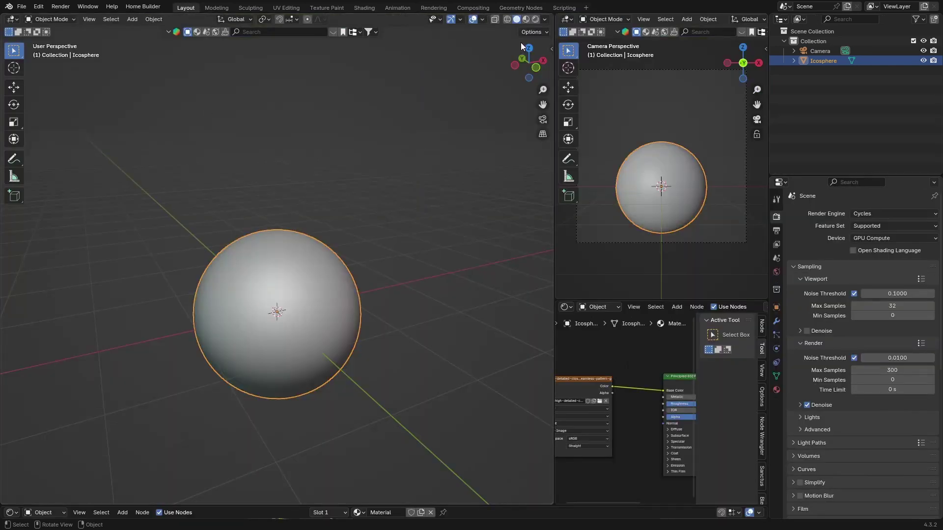
pyautogui.click(534, 18)
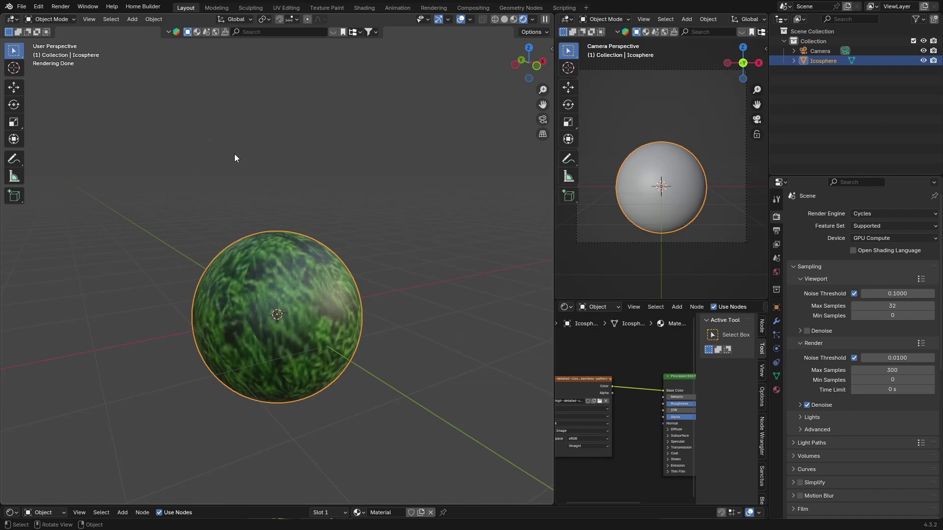
pyautogui.click(382, 175)
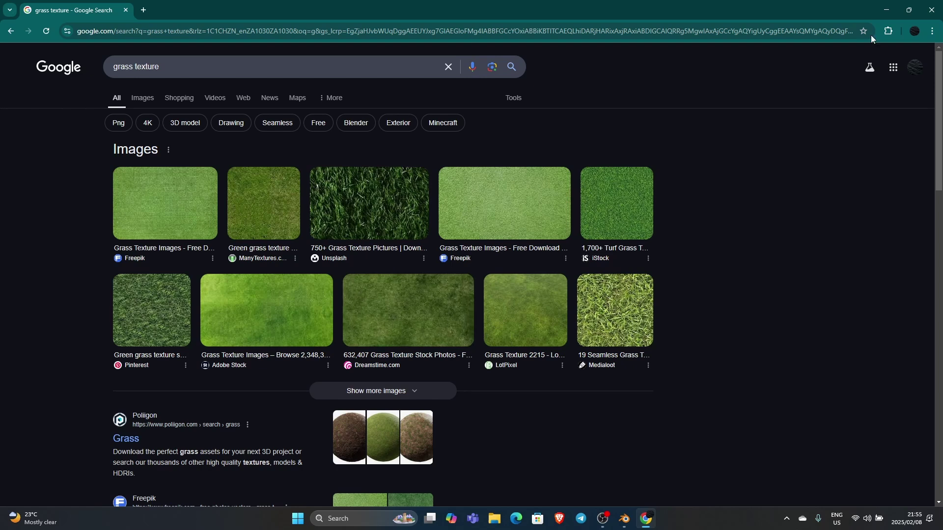
# Step: Add a particle system to the icosphere and set its type to Hair
pyautogui.click(926, 14)
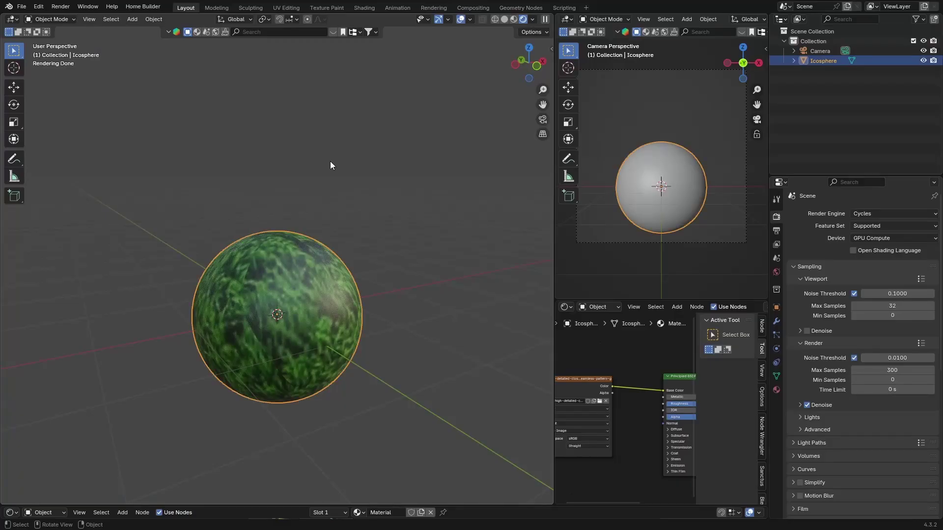
pyautogui.click(775, 334)
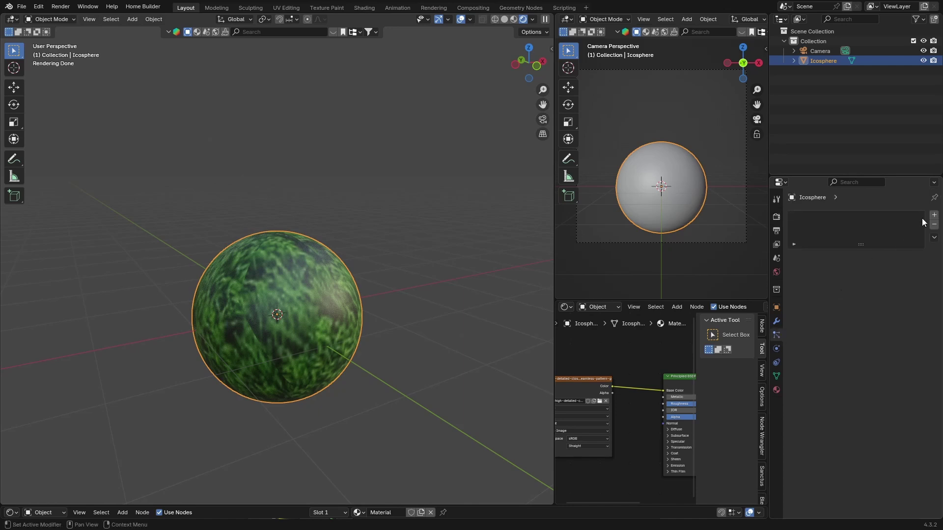
pyautogui.click(933, 215)
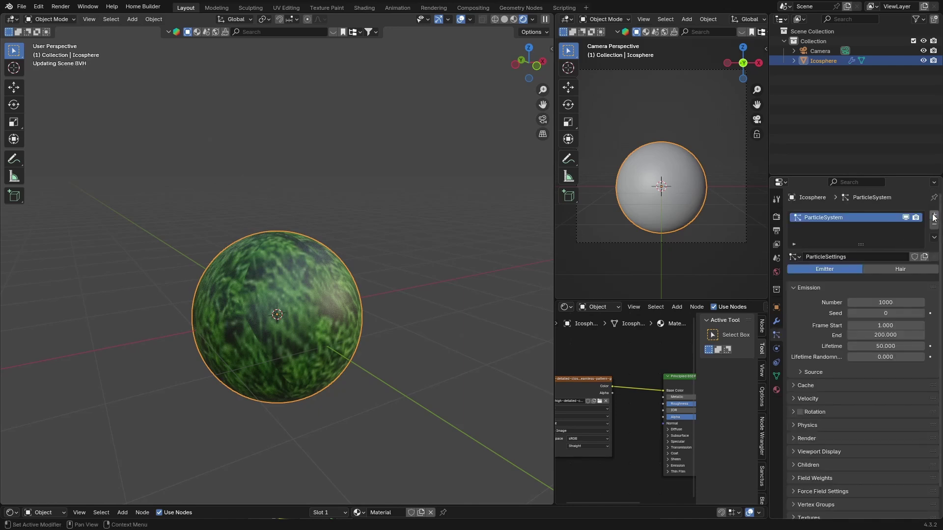
pyautogui.click(900, 270)
# Step: Delete the camera from the scene
pyautogui.scroll(-6, 278, 240)
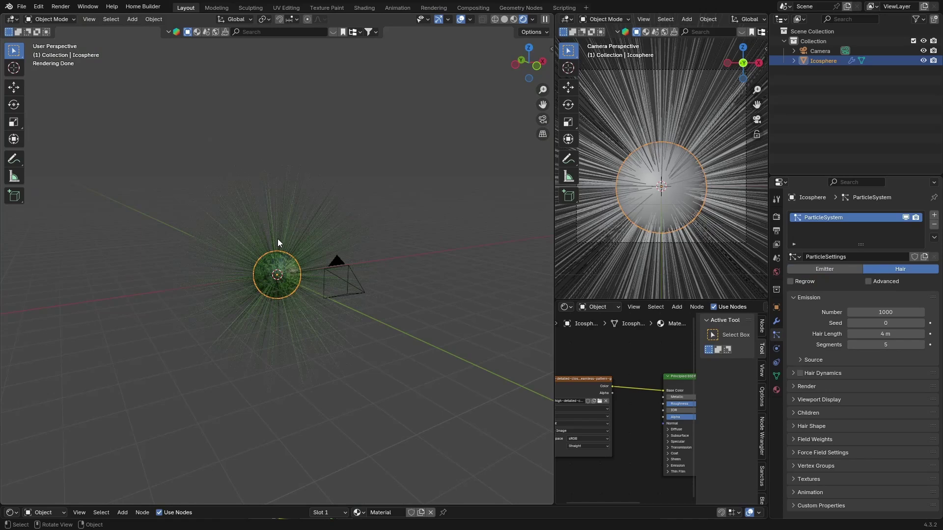
pyautogui.click(342, 273)
pyautogui.press('Delete')
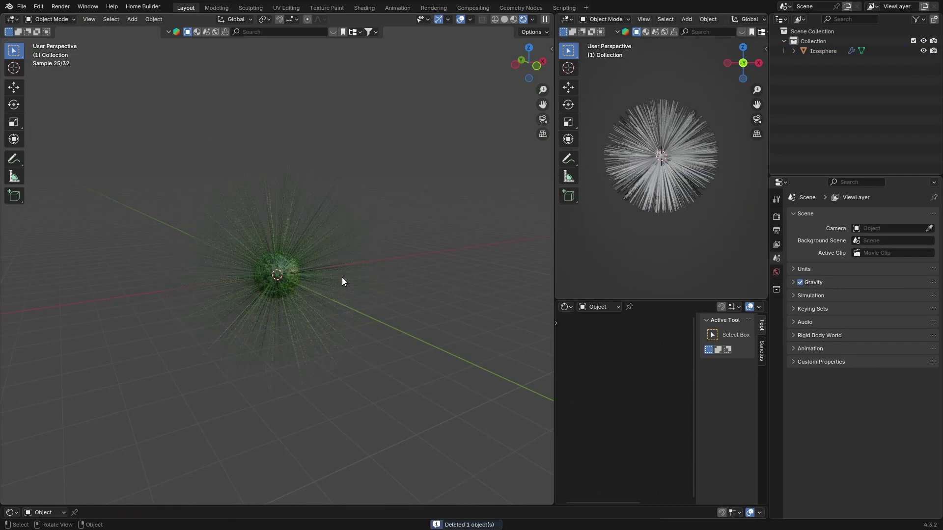
pyautogui.scroll(6, 295, 277)
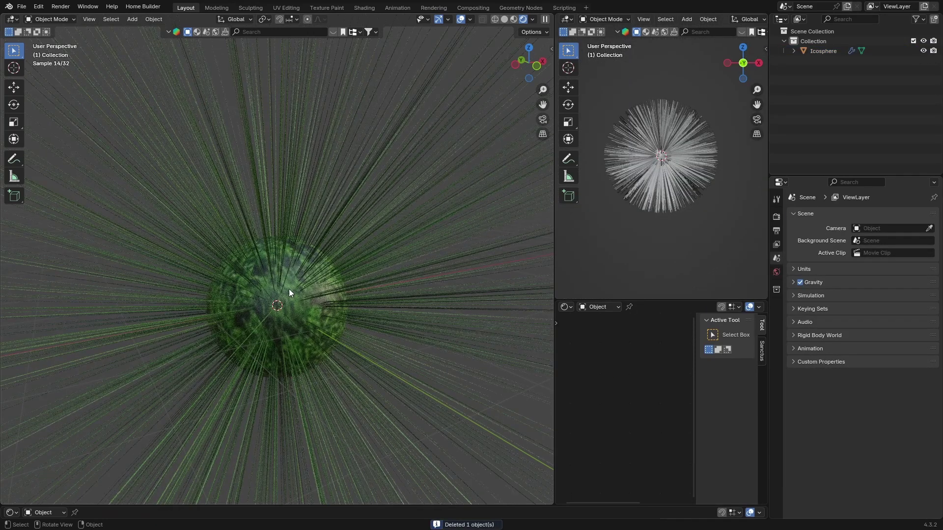
# Step: Reselect the icosphere and set the hair emission number to 50000
pyautogui.click(298, 279)
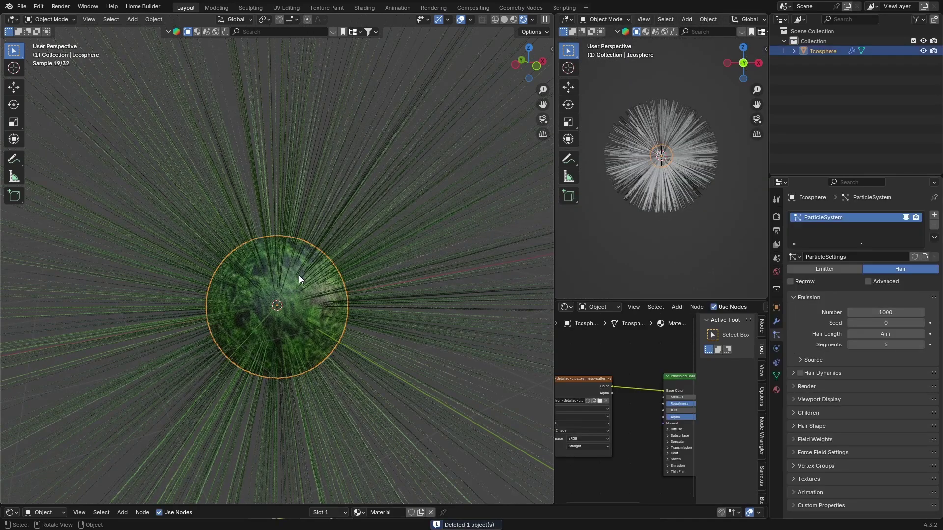
pyautogui.click(885, 311)
pyautogui.press('BackSpace')
pyautogui.write('50000')
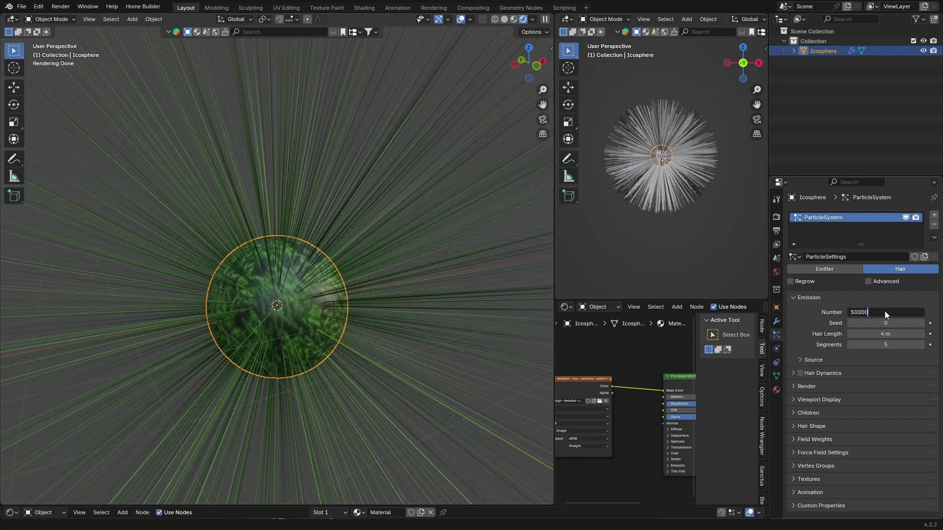
pyautogui.press('Return')
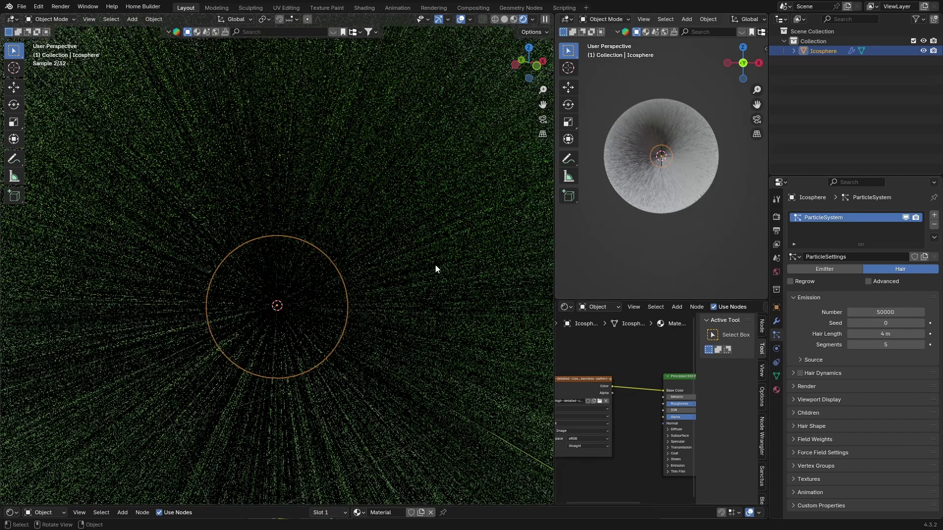
# Step: Set the hair length to 0.025 m, then change it to 0.1 m
pyautogui.click(879, 333)
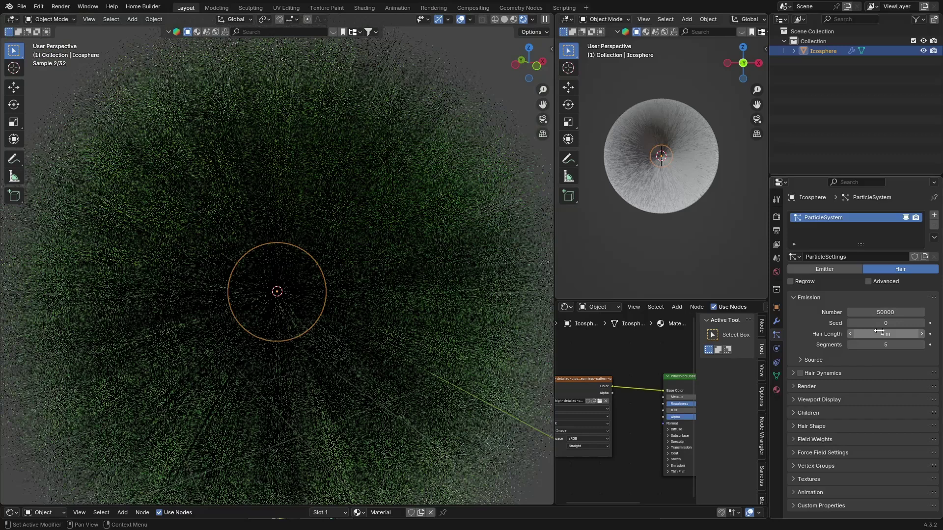
pyautogui.press('BackSpace')
pyautogui.write('0.025')
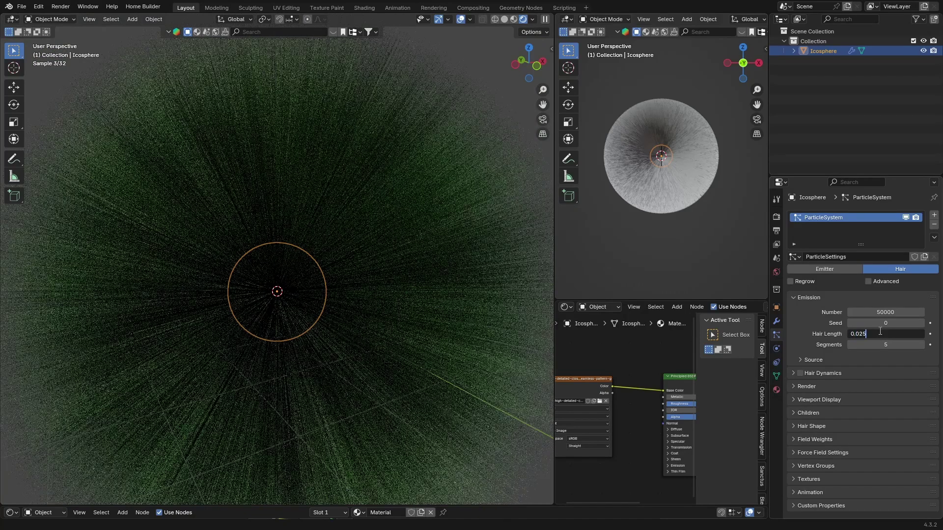
pyautogui.press('Return')
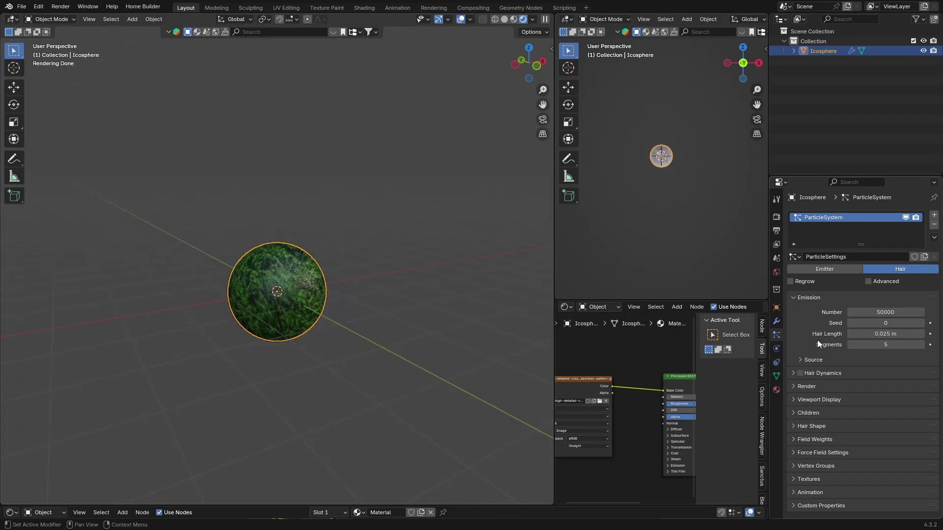
pyautogui.scroll(5, 346, 297)
pyautogui.scroll(4, 346, 296)
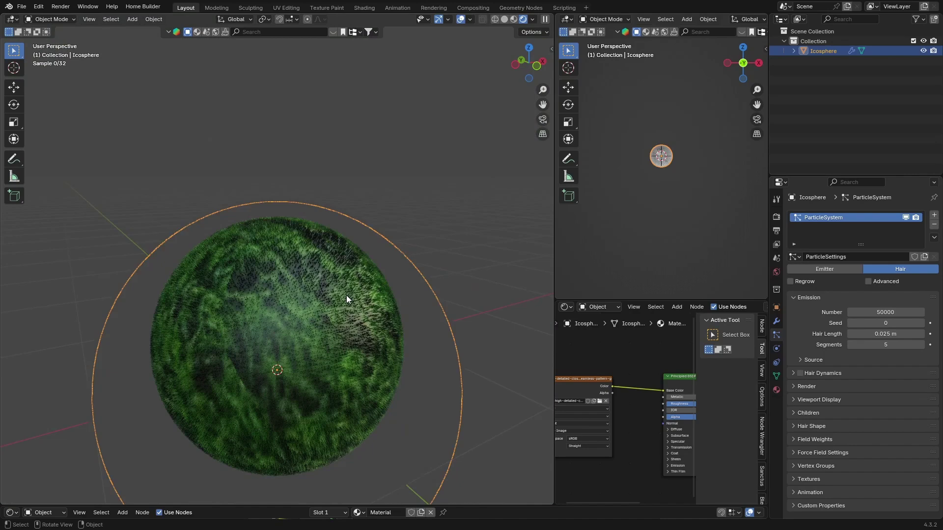
pyautogui.scroll(-6, 346, 295)
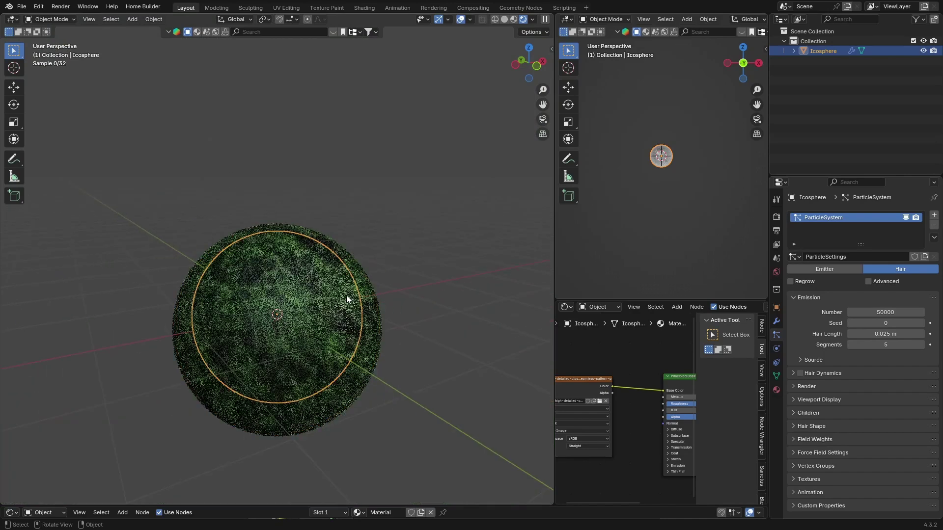
pyautogui.click(880, 333)
pyautogui.write('0.1')
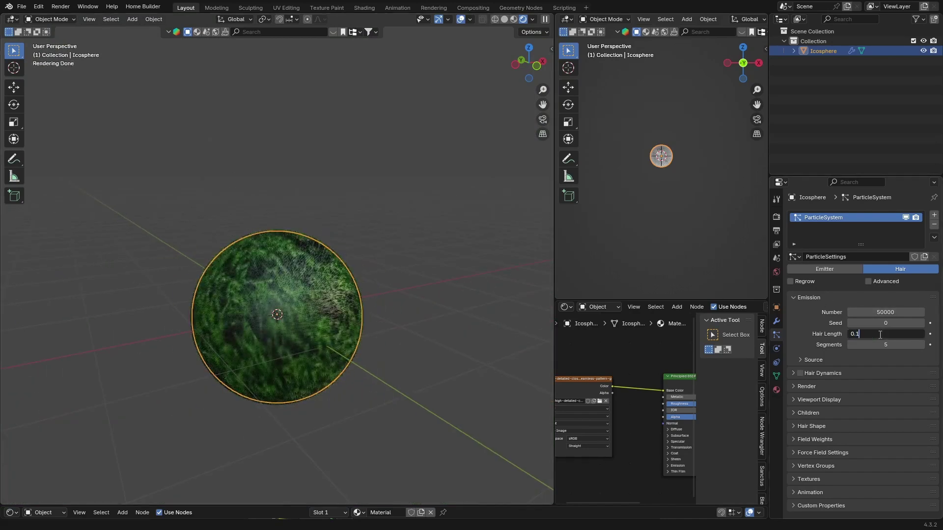
pyautogui.press('Return')
pyautogui.scroll(3, 270, 317)
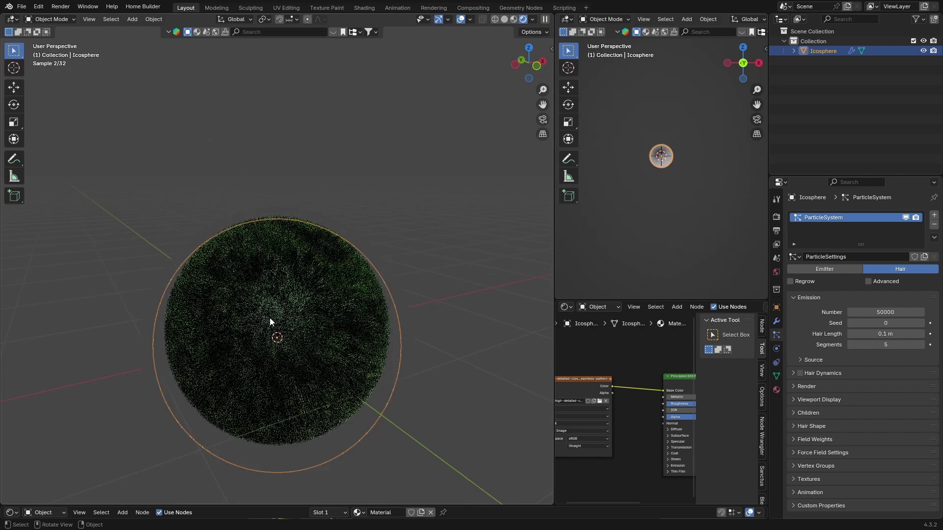
pyautogui.scroll(3, 294, 348)
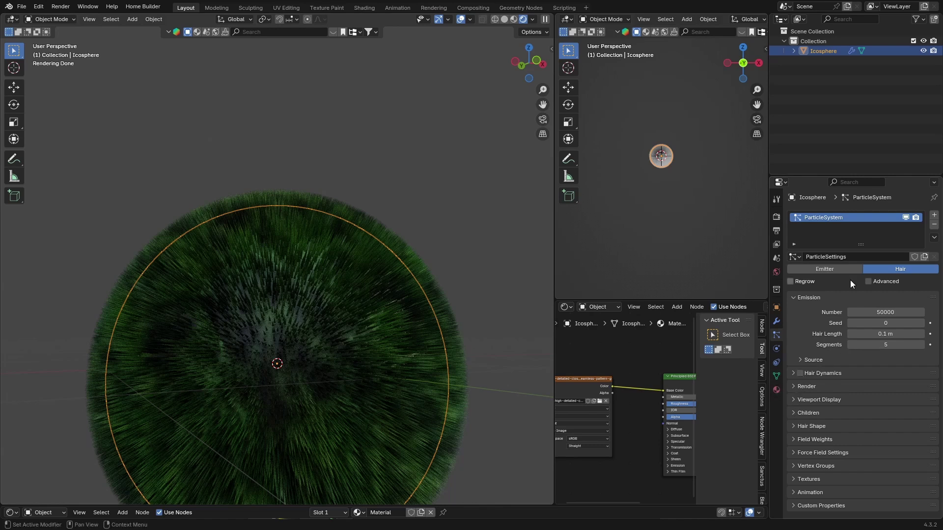
# Step: Enable Advanced particle settings and set the Brownian force to 0.1
pyautogui.click(868, 281)
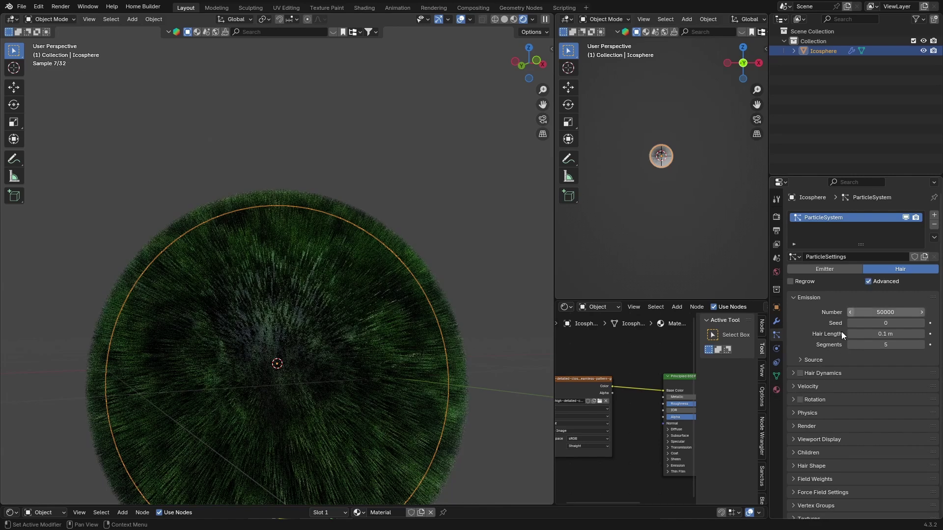
pyautogui.scroll(-2, 801, 405)
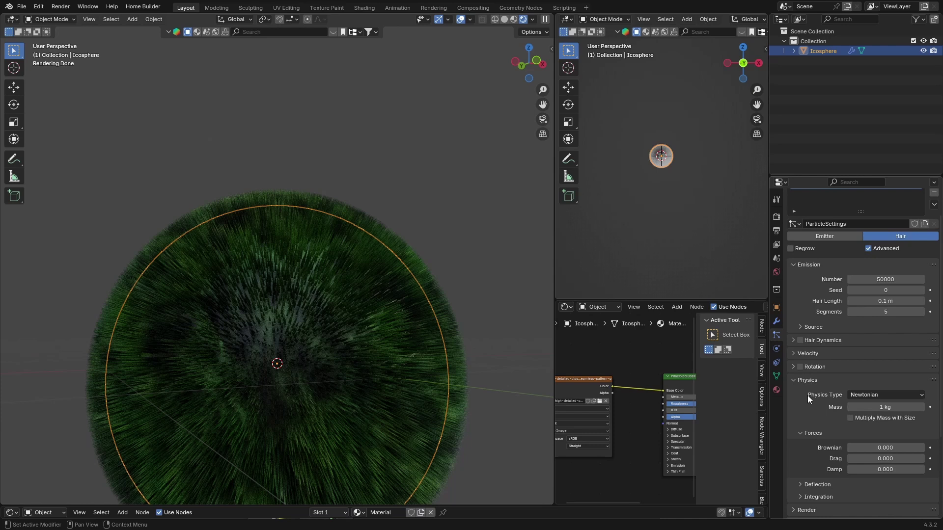
pyautogui.click(875, 448)
pyautogui.press('BackSpace')
pyautogui.write('0.1')
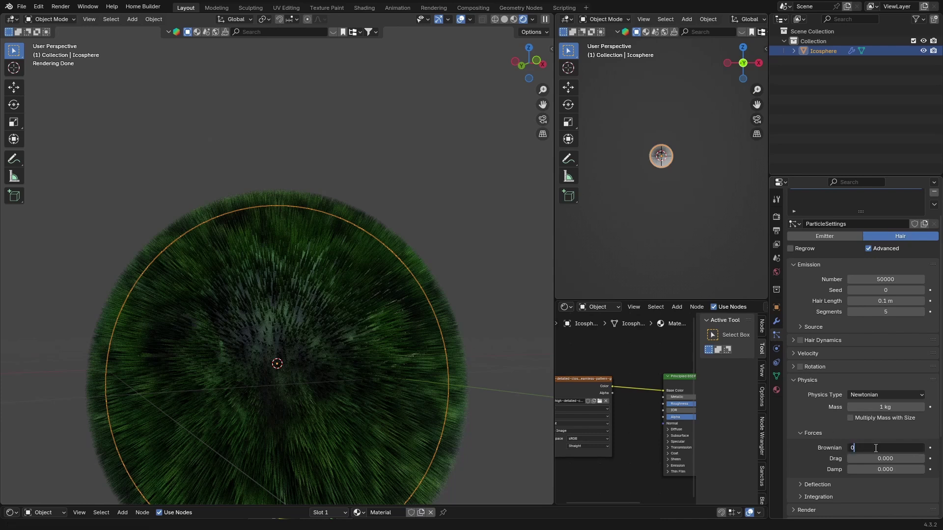
pyautogui.press('Return')
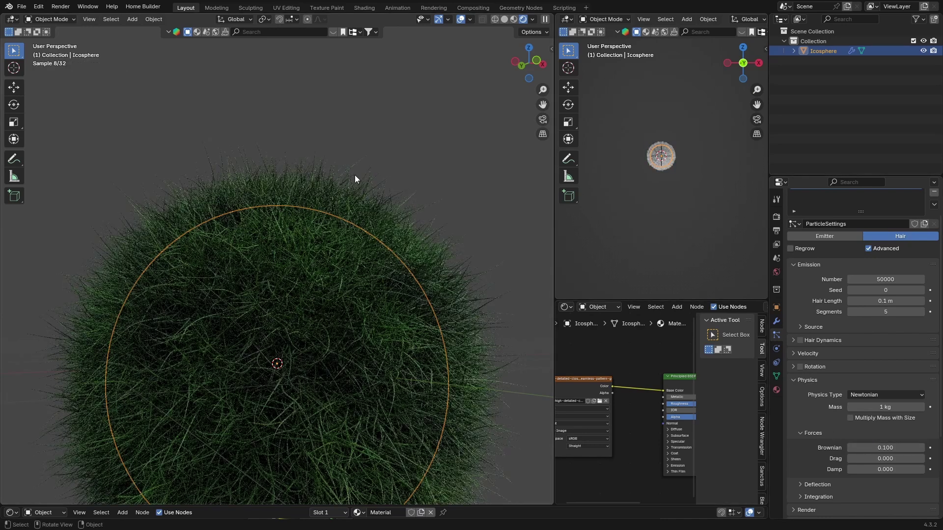
pyautogui.scroll(-3, 312, 314)
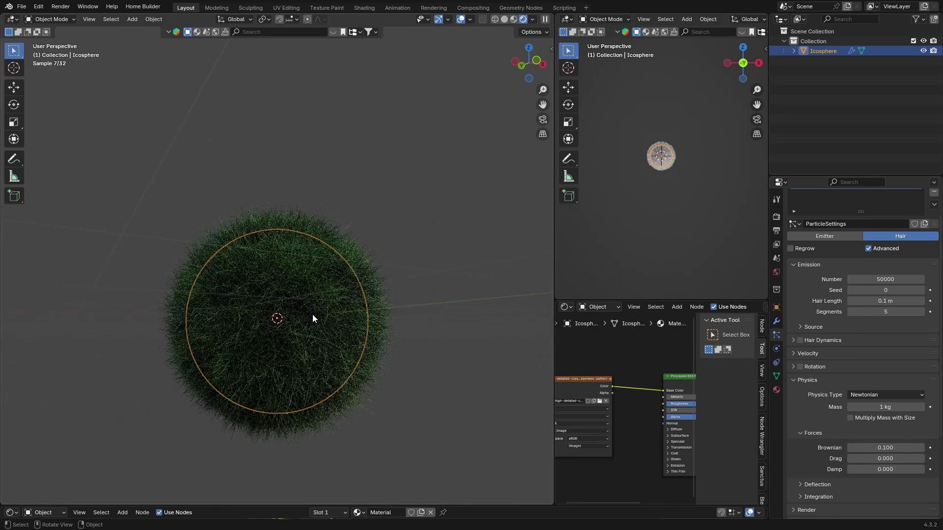
pyautogui.click(404, 288)
pyautogui.moveTo(404, 288); pyautogui.dragTo(339, 321, button='middle')
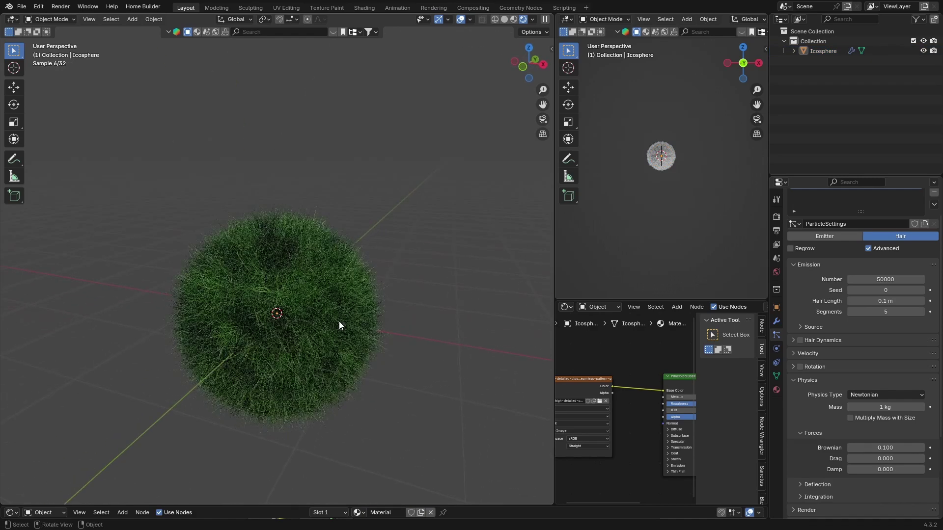
pyautogui.scroll(6, 339, 321)
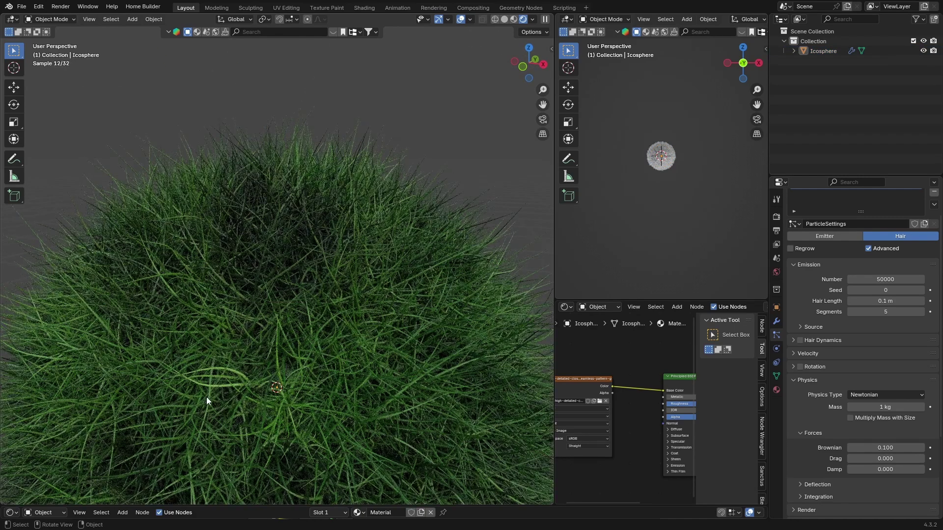
pyautogui.scroll(-5, 242, 346)
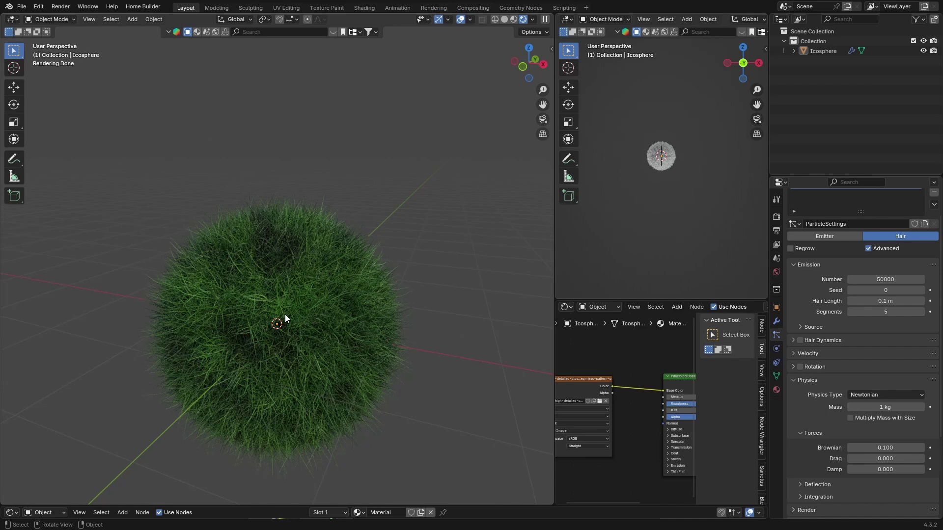
pyautogui.scroll(5, 264, 353)
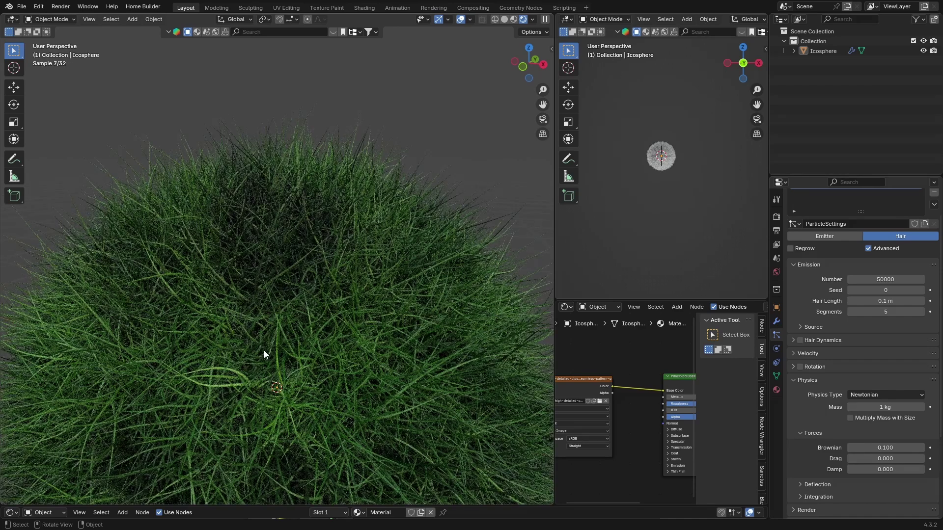